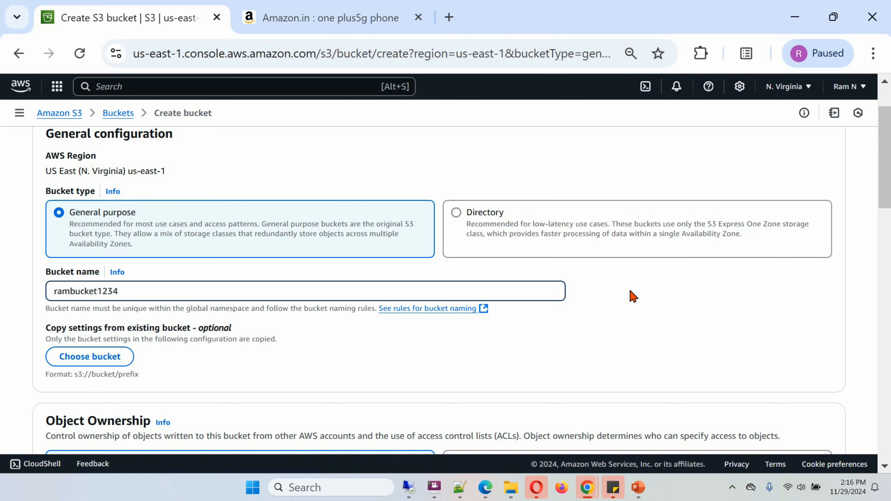
- Create the general purpose bucket rambucket1234 with server-side encryption using Amazon S3 managed keys (SSE-S3) as its default encryption
{"action": "left_click", "coordinate": [676, 310]}
{"action": "left_click_drag", "start_coordinate": [883, 164], "coordinate": [879, 388]}
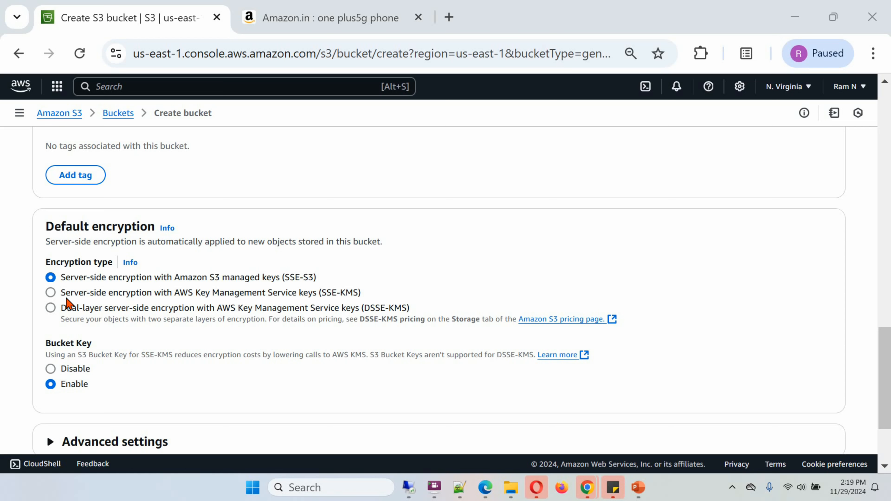
{"action": "left_click", "coordinate": [54, 296]}
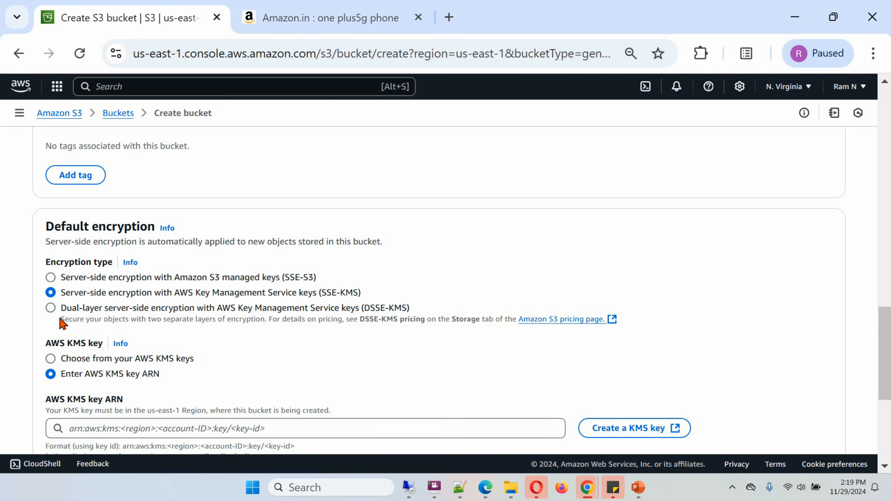
{"action": "left_click", "coordinate": [52, 314]}
{"action": "left_click", "coordinate": [50, 277]}
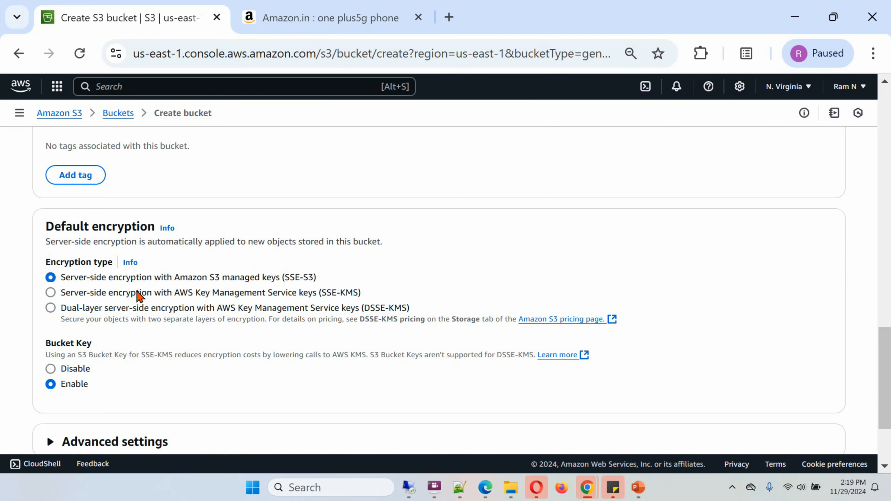
{"action": "left_click_drag", "start_coordinate": [885, 338], "coordinate": [889, 403]}
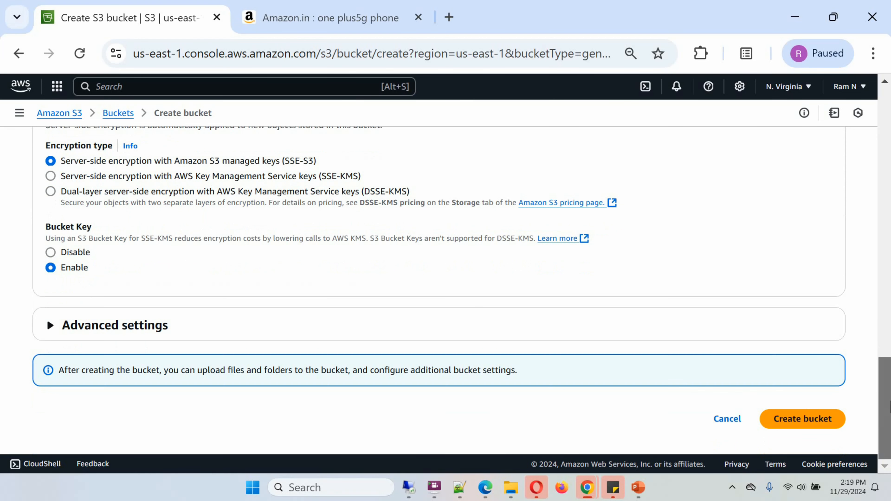
{"action": "left_click", "coordinate": [787, 427]}
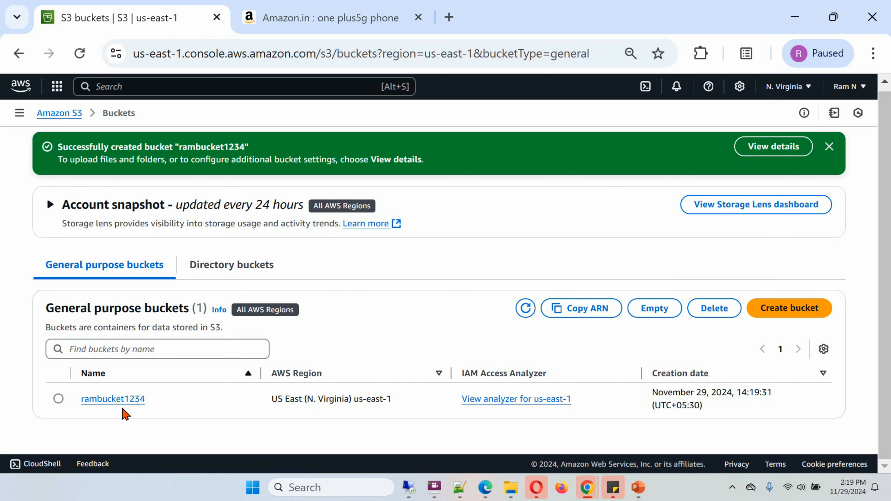
- Edit the default encryption in the properties of rambucket1234 and save it with Amazon S3 managed keys (SSE-S3)
{"action": "left_click", "coordinate": [104, 400]}
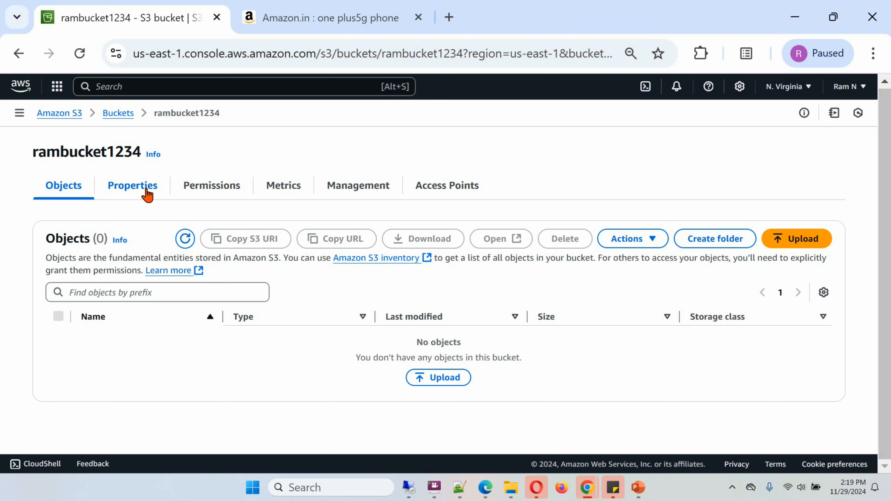
{"action": "left_click", "coordinate": [147, 193]}
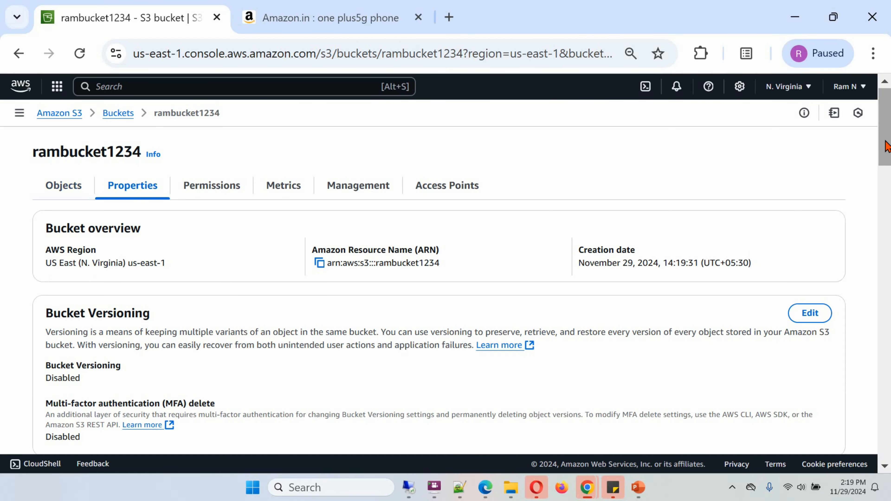
{"action": "left_click_drag", "start_coordinate": [887, 140], "coordinate": [889, 208]}
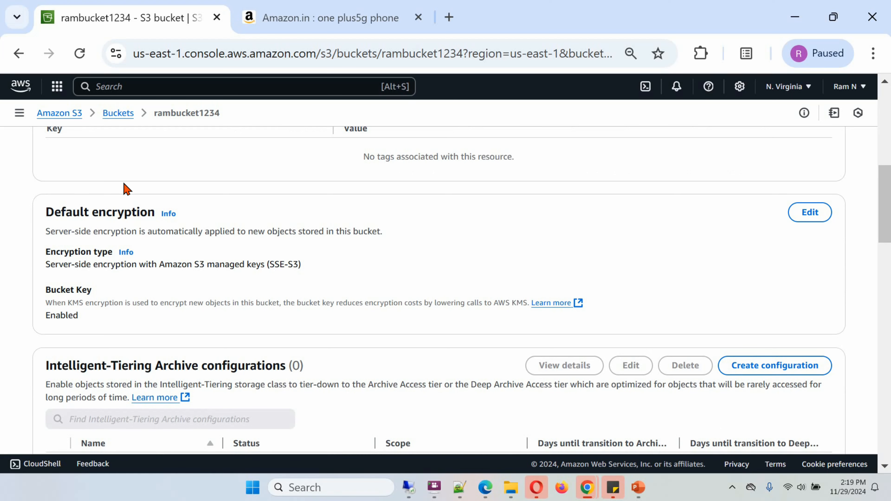
{"action": "left_click", "coordinate": [811, 214]}
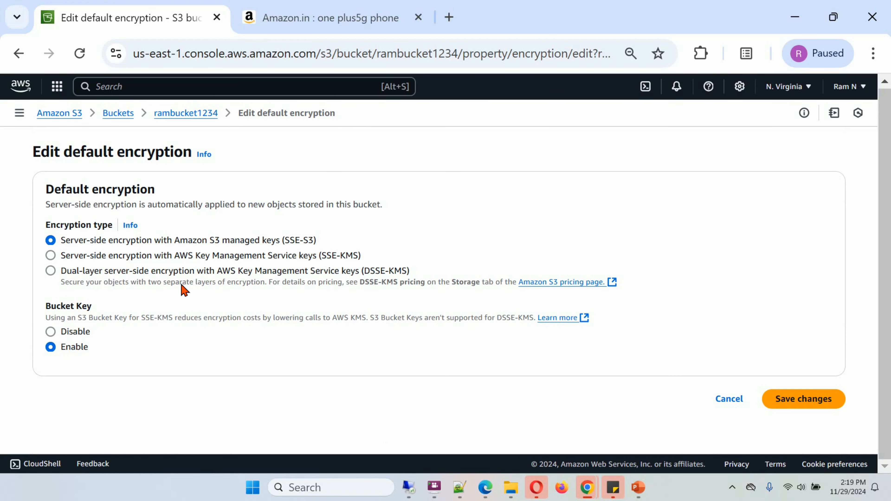
{"action": "left_click", "coordinate": [50, 255]}
{"action": "left_click", "coordinate": [53, 241]}
{"action": "left_click", "coordinate": [804, 406]}
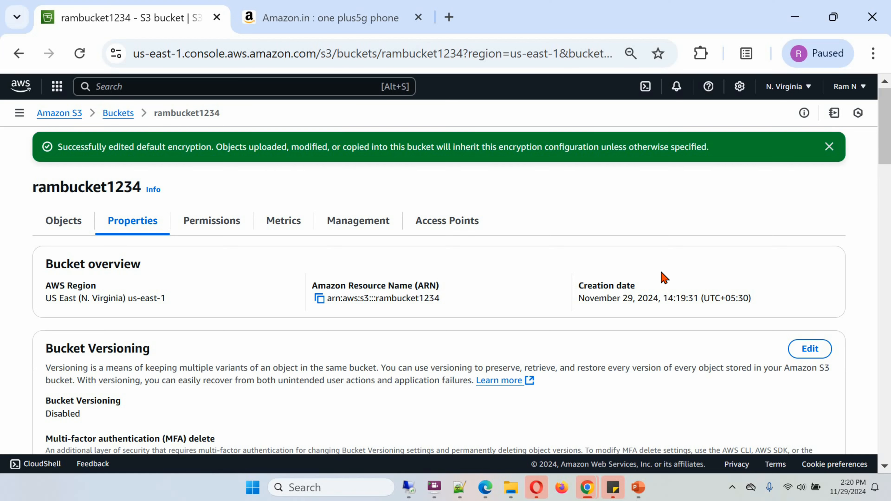
- Upload the image lion.jpg from the local images folder to rambucket1234 with the default upload settings
{"action": "left_click", "coordinate": [67, 224]}
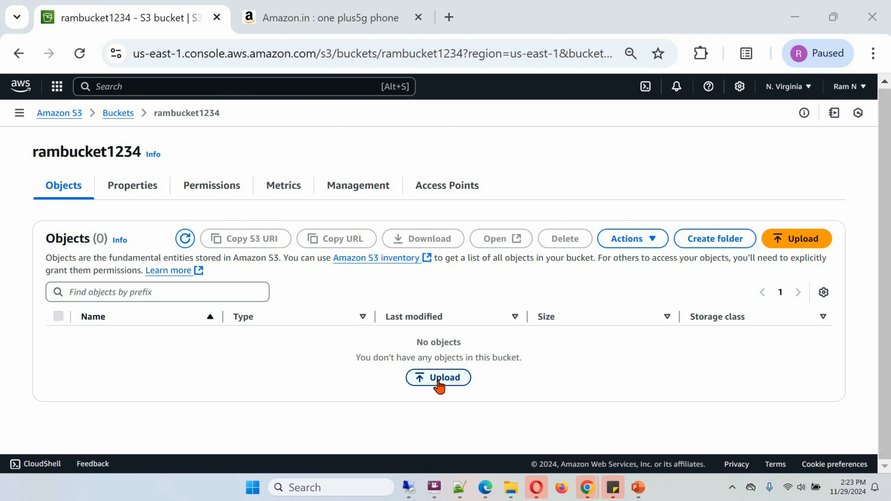
{"action": "left_click", "coordinate": [438, 378]}
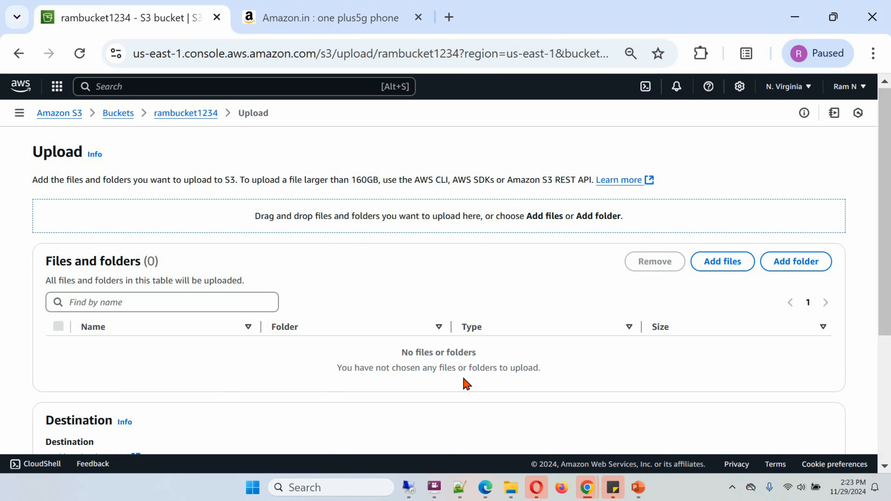
{"action": "left_click", "coordinate": [717, 263]}
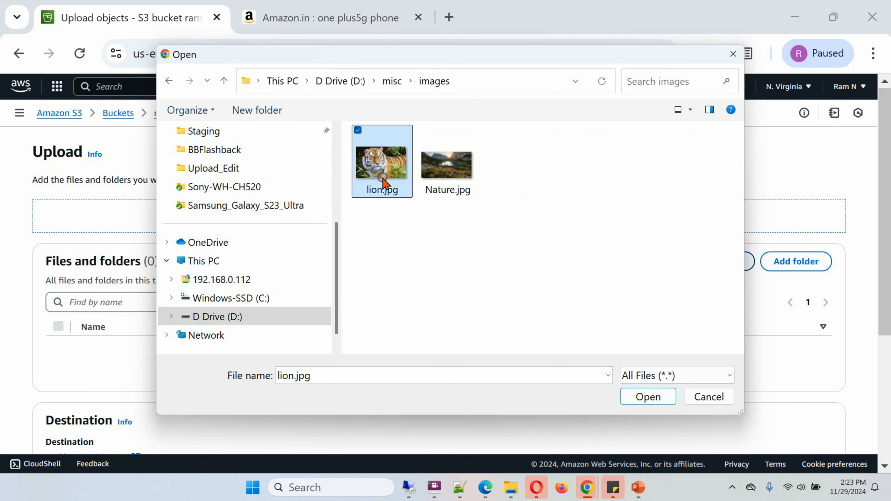
{"action": "left_click", "coordinate": [643, 400]}
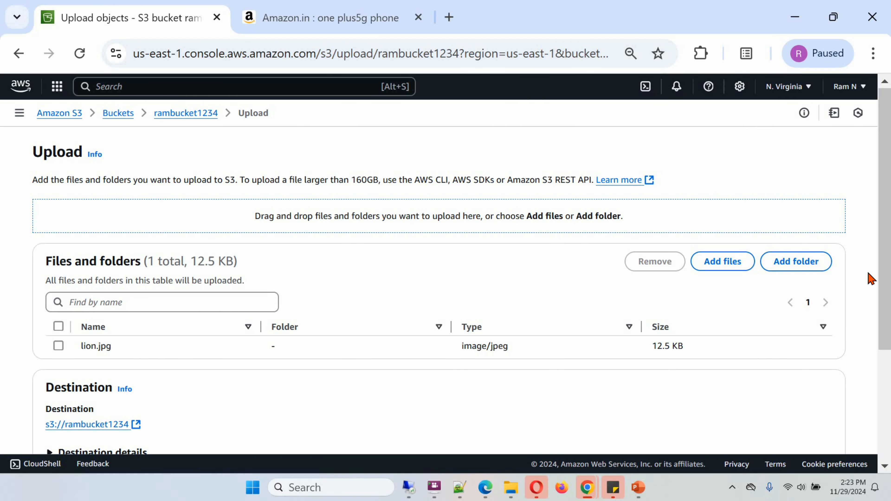
{"action": "left_click_drag", "start_coordinate": [887, 269], "coordinate": [890, 378]}
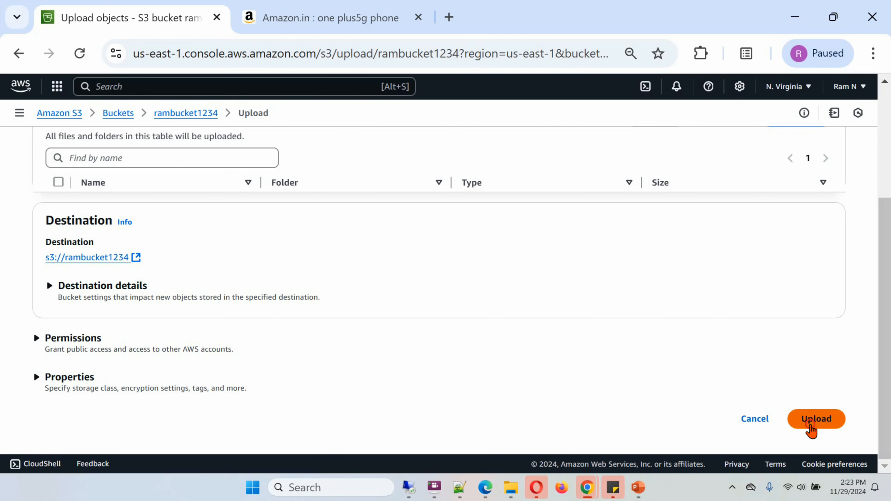
{"action": "left_click", "coordinate": [811, 428]}
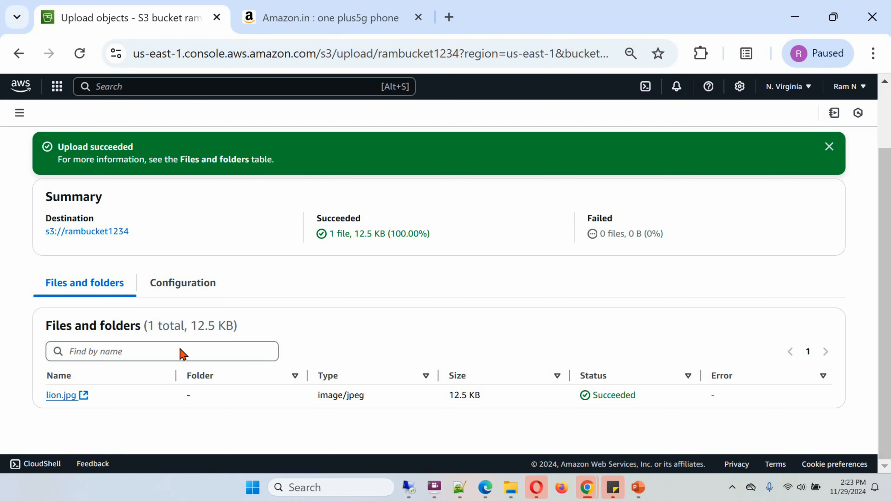
- Examine the properties of the uploaded lion.jpg object, including its server-side encryption settings, and return to the upload results
{"action": "left_click", "coordinate": [57, 396]}
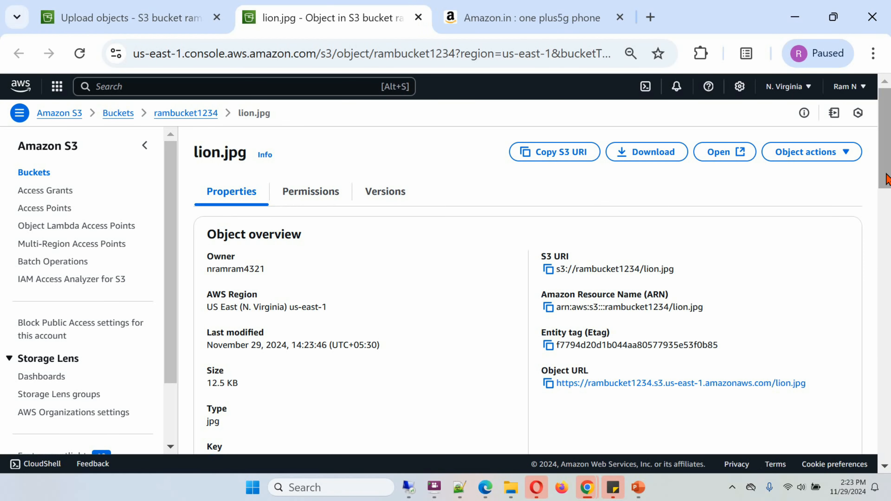
{"action": "left_click_drag", "start_coordinate": [886, 173], "coordinate": [889, 318]}
{"action": "scroll", "coordinate": [239, 298], "scroll_direction": "down", "scroll_amount": 1}
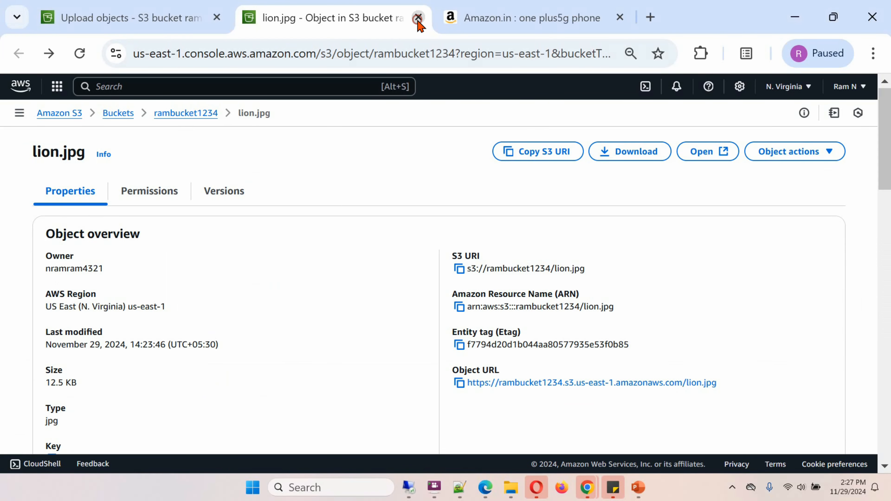
{"action": "left_click", "coordinate": [417, 18]}
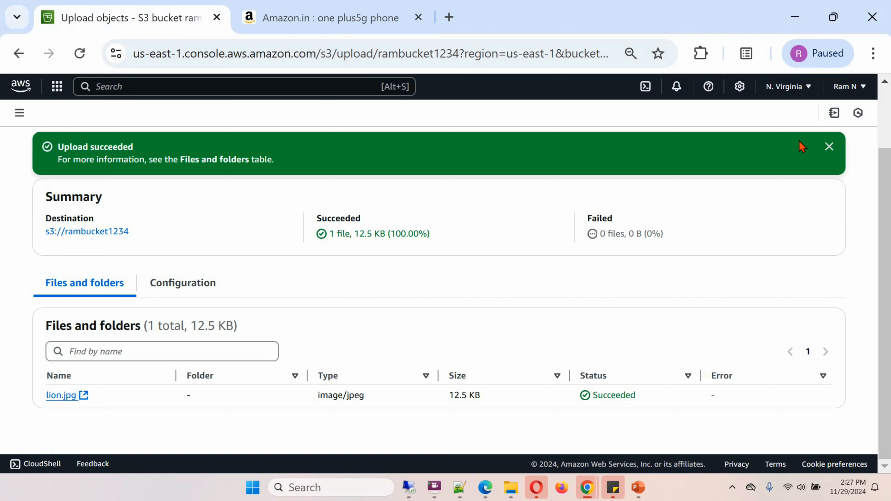
{"action": "left_click", "coordinate": [829, 146]}
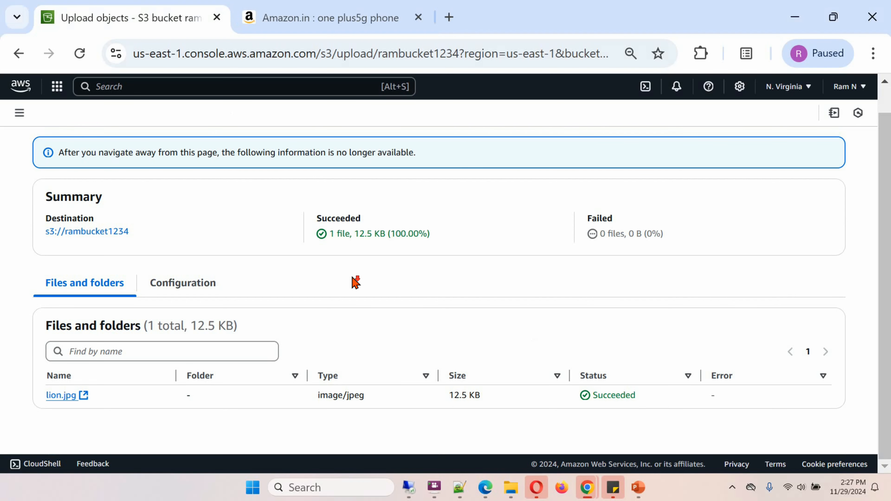
- Start another upload to rambucket1234 and add the image Nature.jpg to it
{"action": "left_click", "coordinate": [116, 231]}
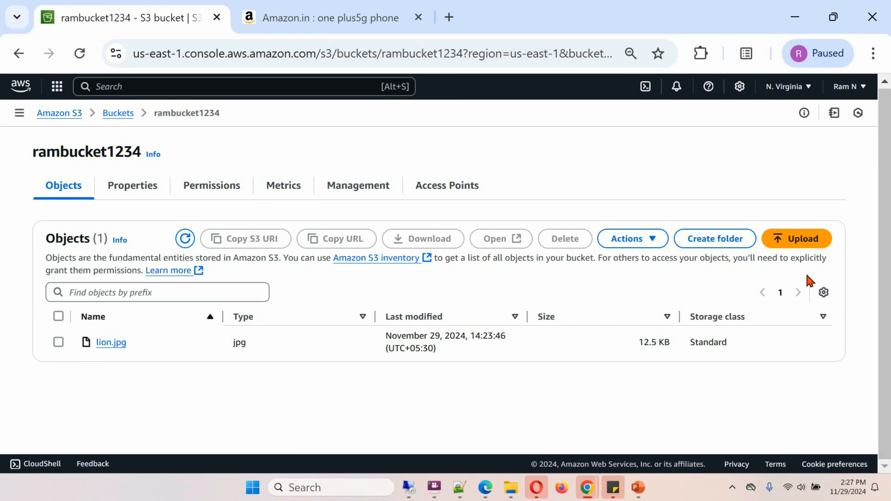
{"action": "left_click", "coordinate": [801, 246]}
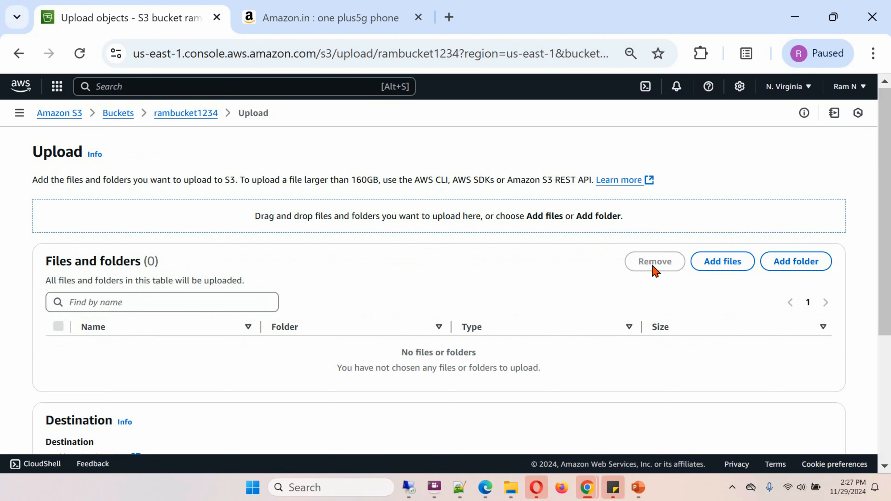
{"action": "left_click", "coordinate": [723, 269]}
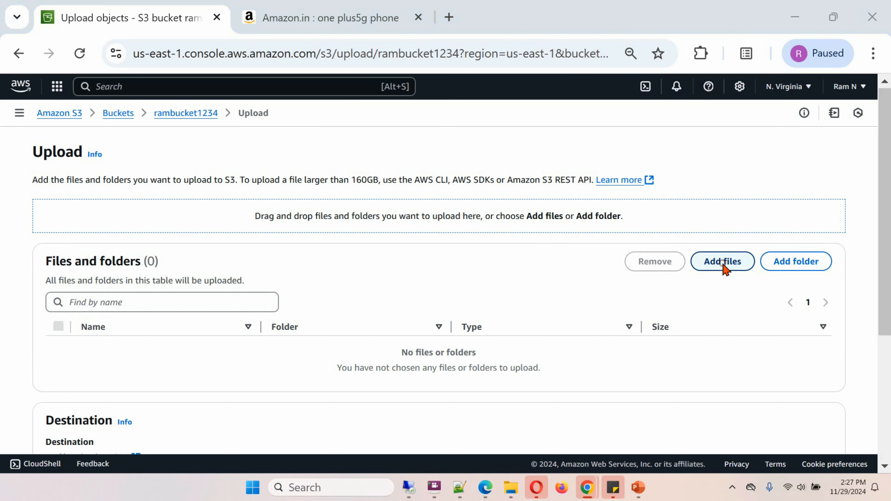
{"action": "left_click", "coordinate": [462, 182]}
{"action": "left_click", "coordinate": [646, 397]}
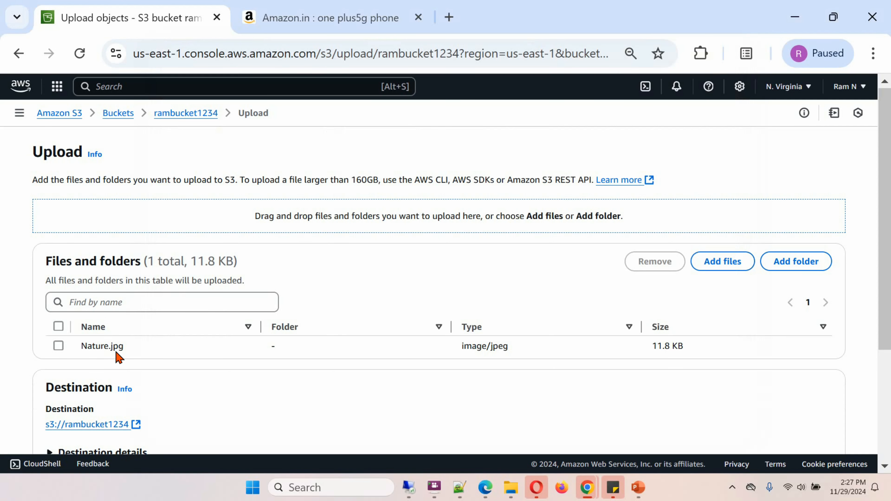
- In the upload's properties, set server-side encryption to specify an encryption key, overriding the bucket's default encryption settings
{"action": "left_click_drag", "start_coordinate": [887, 267], "coordinate": [890, 383]}
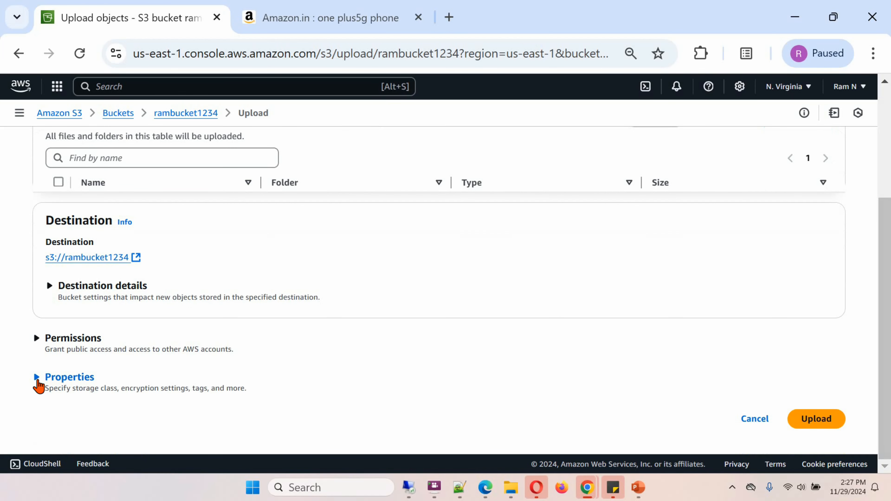
{"action": "left_click", "coordinate": [37, 382]}
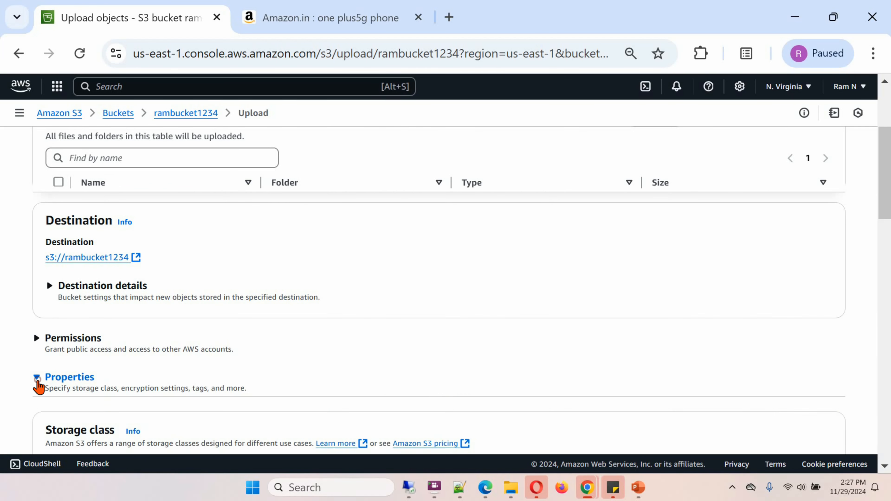
{"action": "scroll", "coordinate": [371, 355], "scroll_direction": "down", "scroll_amount": 6}
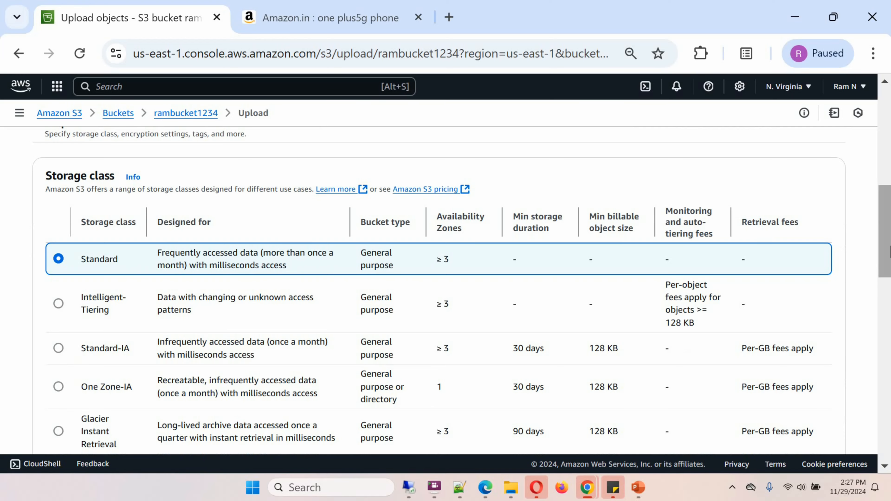
{"action": "left_click_drag", "start_coordinate": [887, 247], "coordinate": [889, 344]}
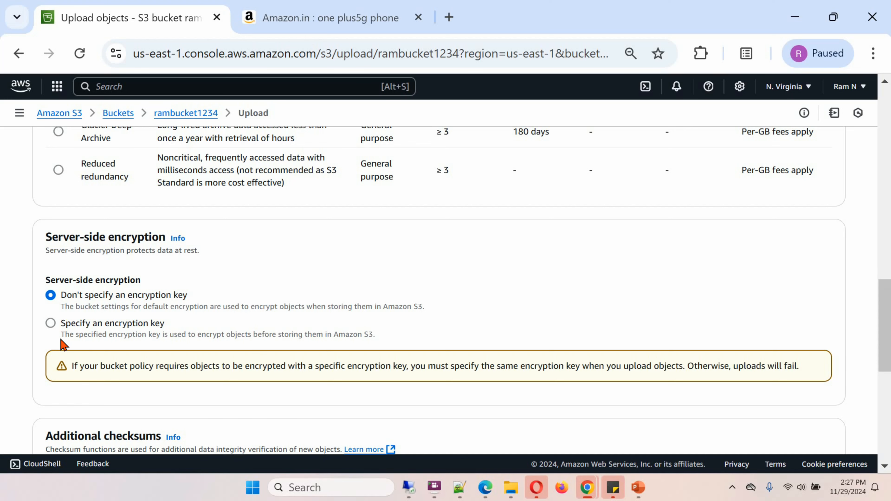
{"action": "left_click", "coordinate": [52, 327]}
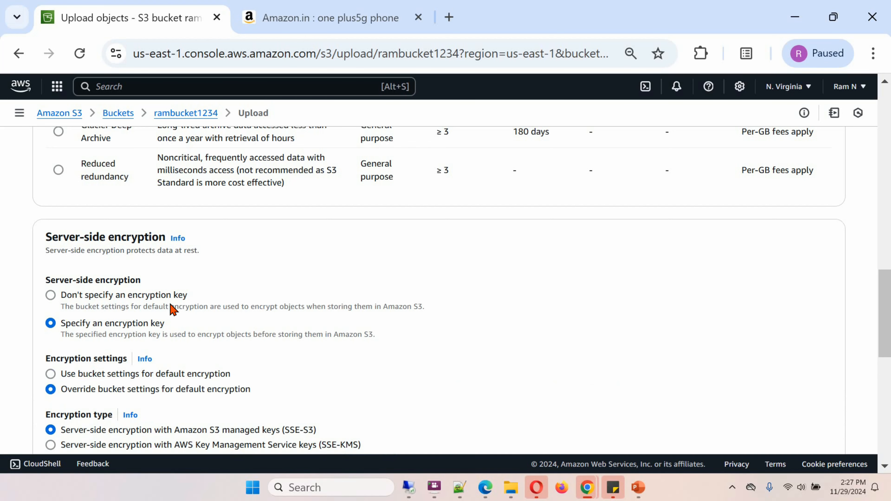
{"action": "scroll", "coordinate": [176, 302], "scroll_direction": "down", "scroll_amount": 2}
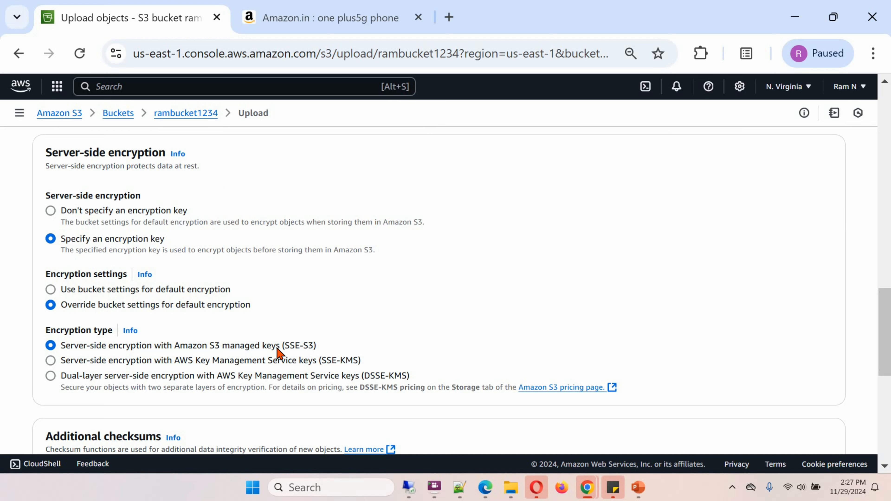
- Try the SSE-KMS encryption type with a key chosen from the account's AWS KMS keys, and switch back to SSE-S3
{"action": "left_click", "coordinate": [51, 362]}
{"action": "scroll", "coordinate": [154, 363], "scroll_direction": "down", "scroll_amount": 2}
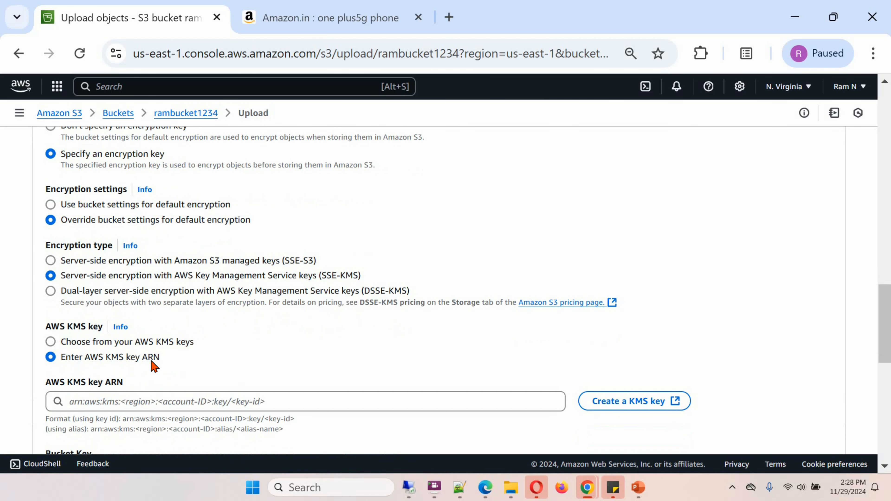
{"action": "left_click", "coordinate": [50, 341]}
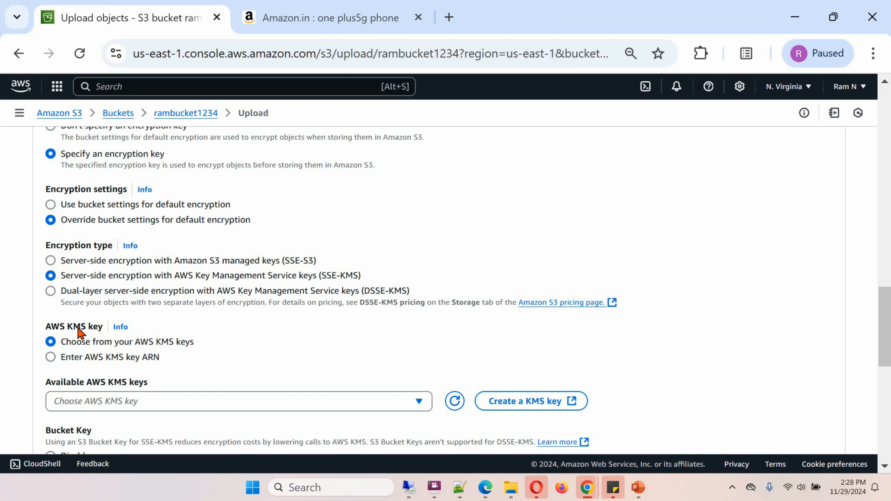
{"action": "left_click", "coordinate": [51, 260]}
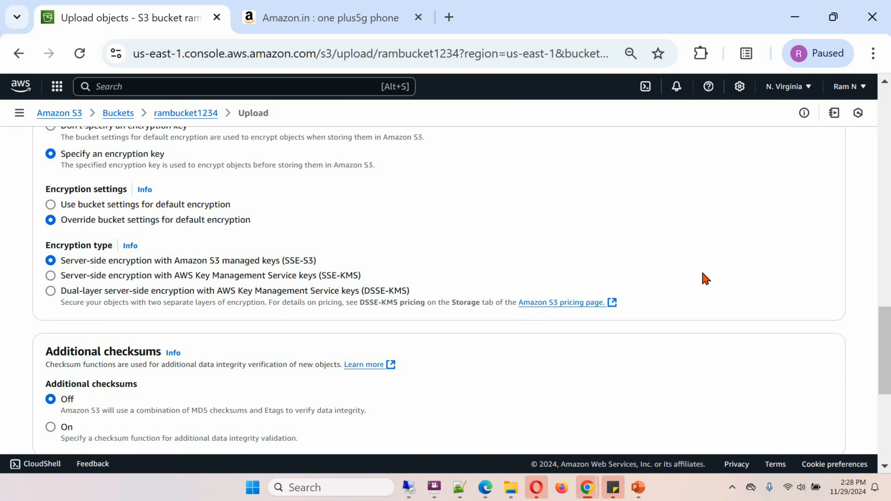
- Upload Nature.jpg to rambucket1234 with the specified encryption settings, leaving additional checksums, tags and metadata at their defaults
{"action": "scroll", "coordinate": [686, 281], "scroll_direction": "down", "scroll_amount": 2}
{"action": "scroll", "coordinate": [687, 281], "scroll_direction": "down", "scroll_amount": 5}
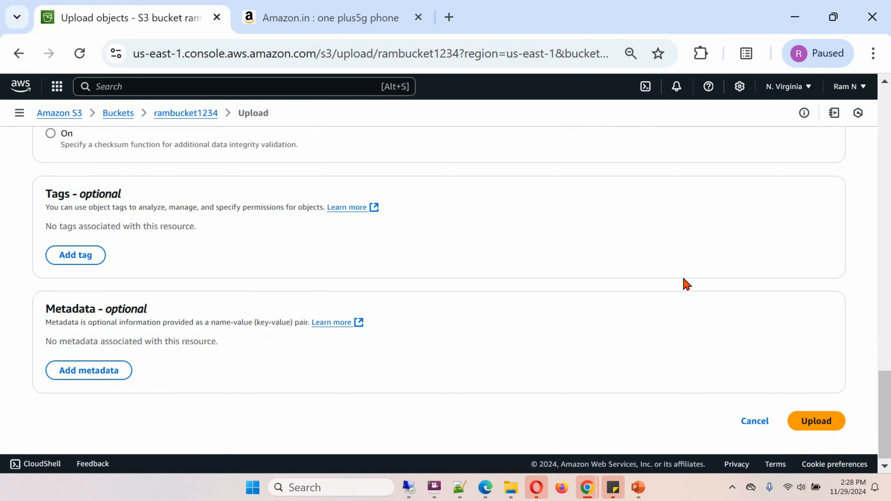
{"action": "left_click", "coordinate": [821, 423]}
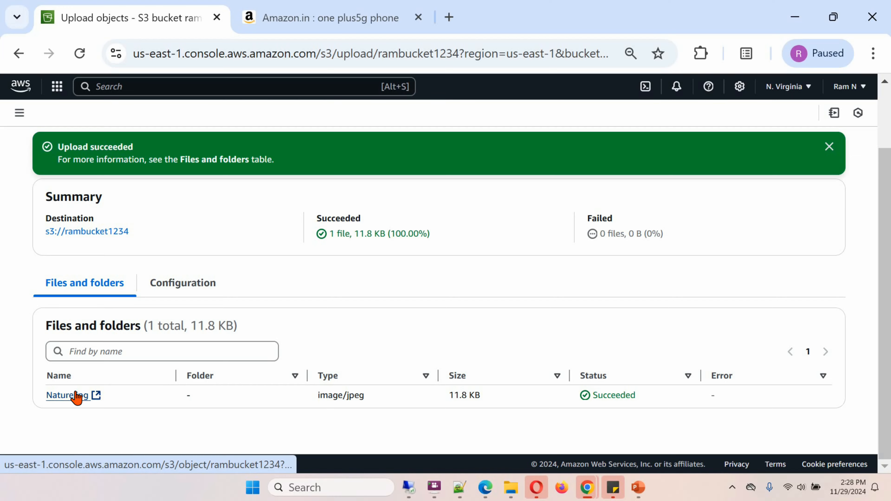
- Open the uploaded Nature.jpg object and check the encryption type in its server-side encryption settings
{"action": "left_click", "coordinate": [68, 395]}
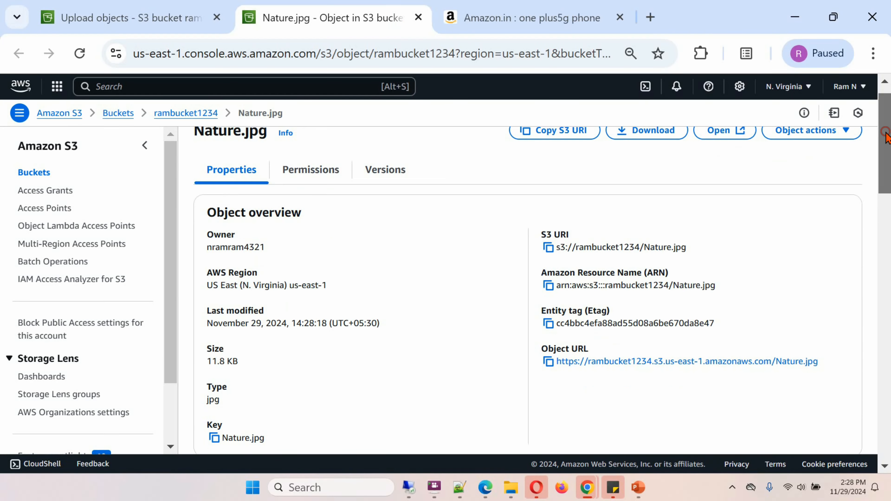
{"action": "scroll", "coordinate": [527, 281], "scroll_direction": "down", "scroll_amount": 5}
{"action": "scroll", "coordinate": [527, 281], "scroll_direction": "down", "scroll_amount": 8}
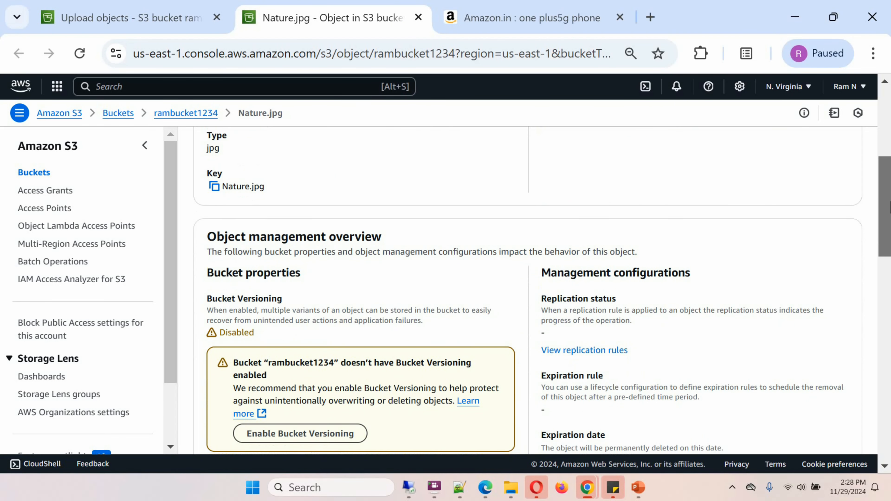
{"action": "scroll", "coordinate": [277, 221], "scroll_direction": "down", "scroll_amount": 3}
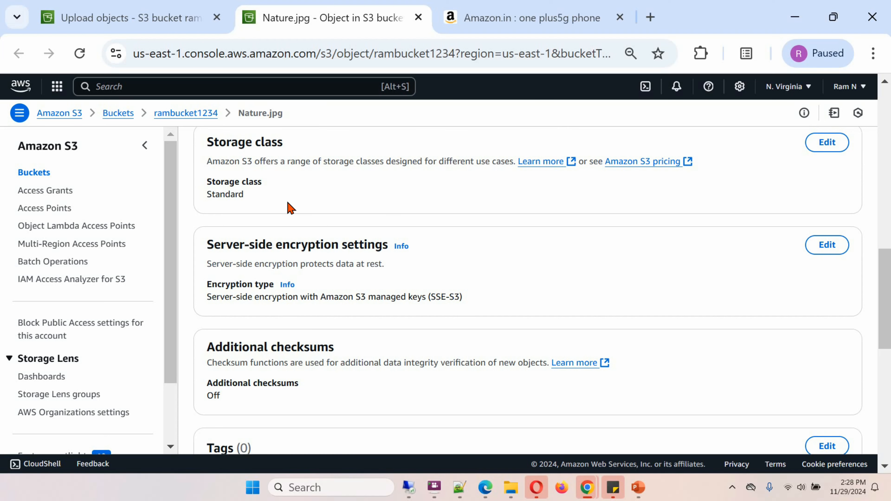
{"action": "left_click_drag", "start_coordinate": [211, 304], "coordinate": [463, 302]}
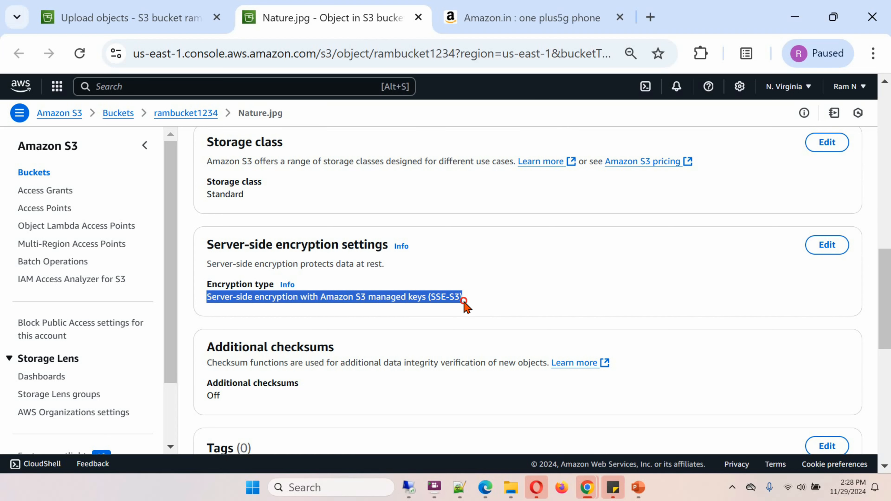
{"action": "left_click", "coordinate": [493, 303]}
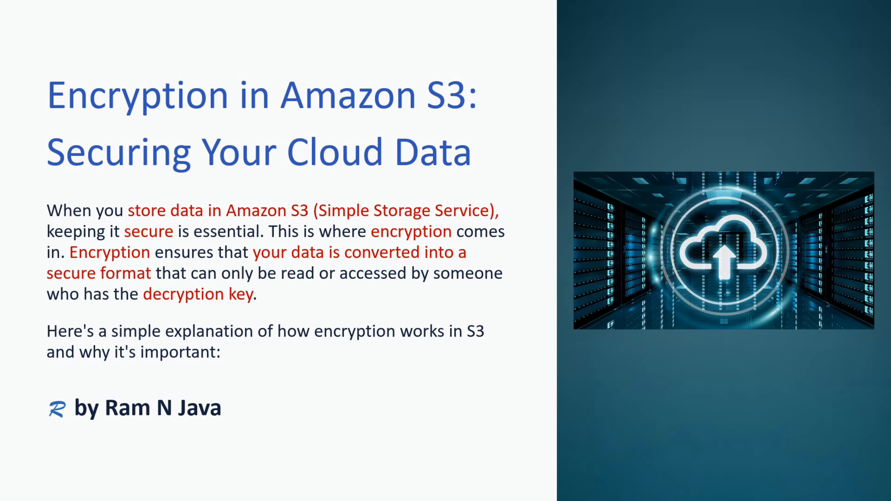
{"action": "key", "text": "Right"}
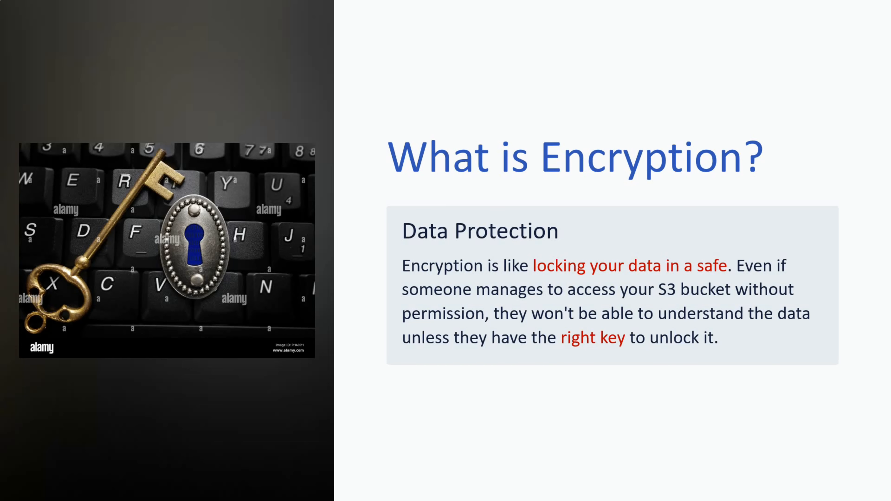
{"action": "key", "text": "Right"}
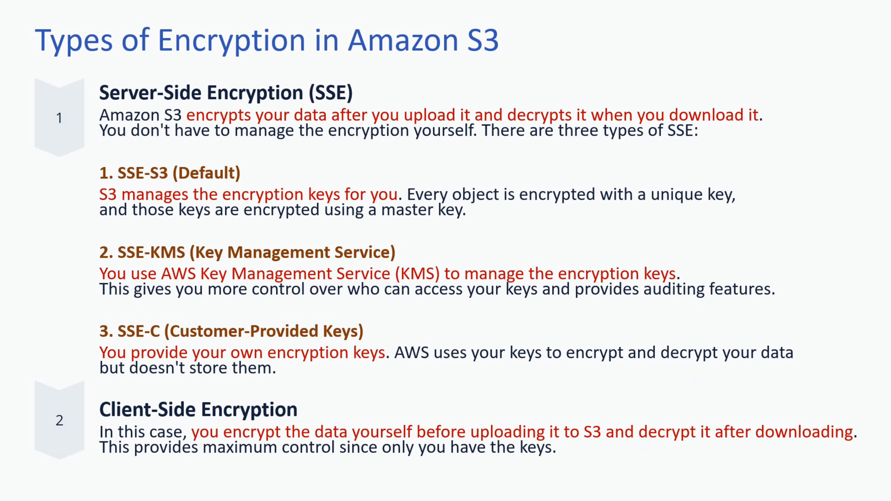
{"action": "key", "text": "Right"}
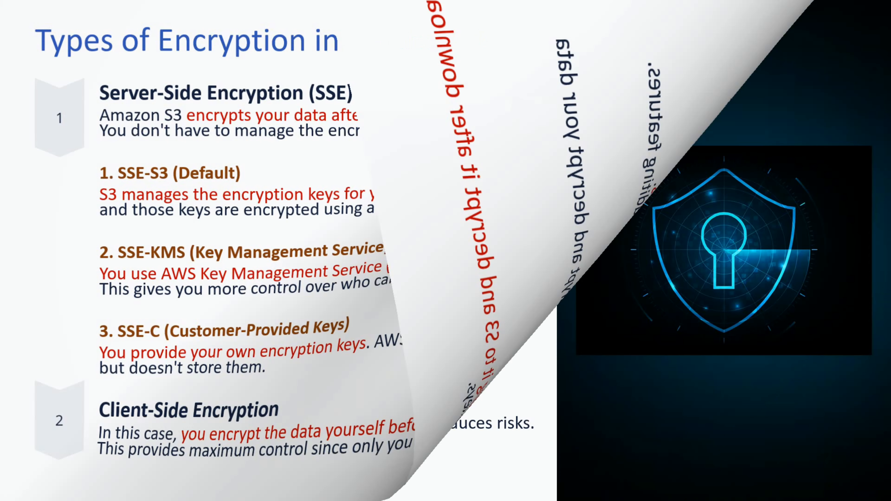